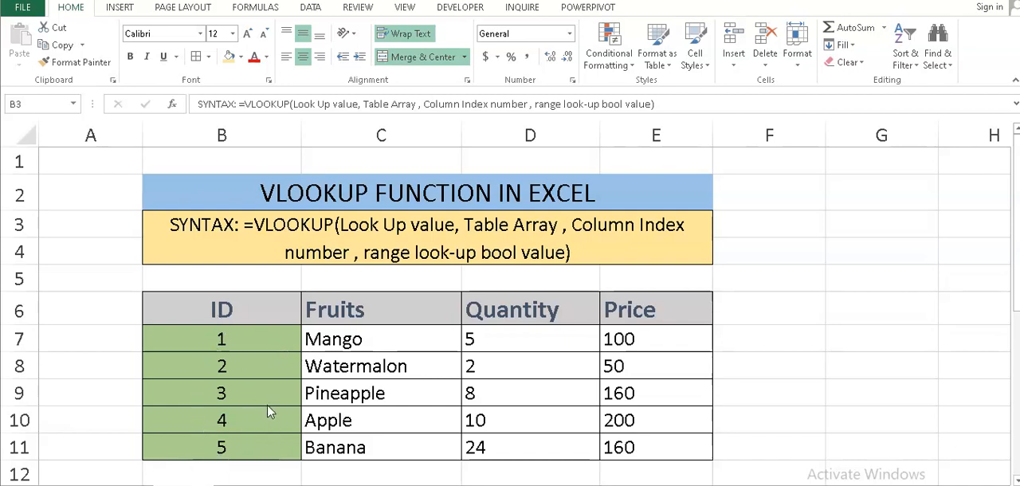
Start a VLOOKUP formula in C14, under the 2(FRUIT) heading, with B14 as the lookup value.
{"action": "left_click", "coordinate": [726, 319]}
{"action": "scroll", "coordinate": [723, 319], "scroll_direction": "down", "scroll_amount": 2}
{"action": "scroll", "coordinate": [724, 320], "scroll_direction": "up", "scroll_amount": 1}
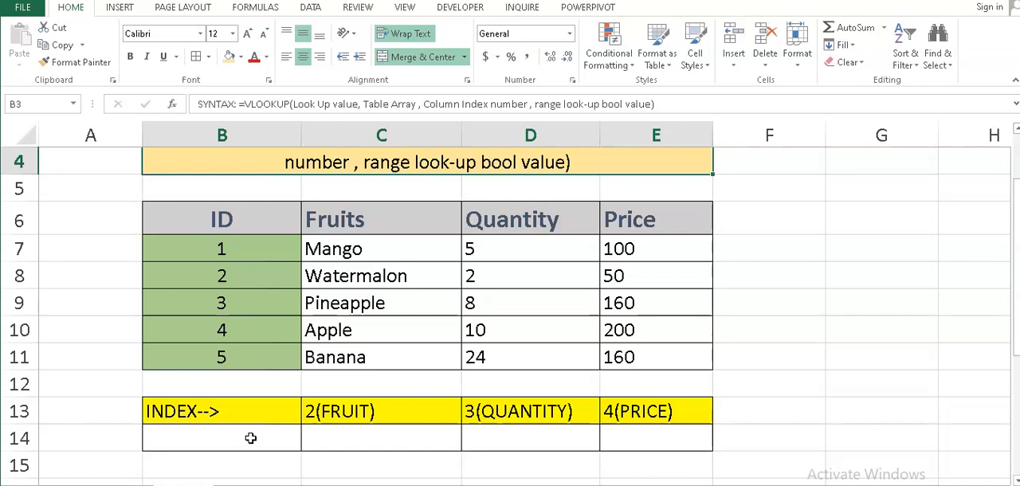
{"action": "left_click", "coordinate": [351, 439]}
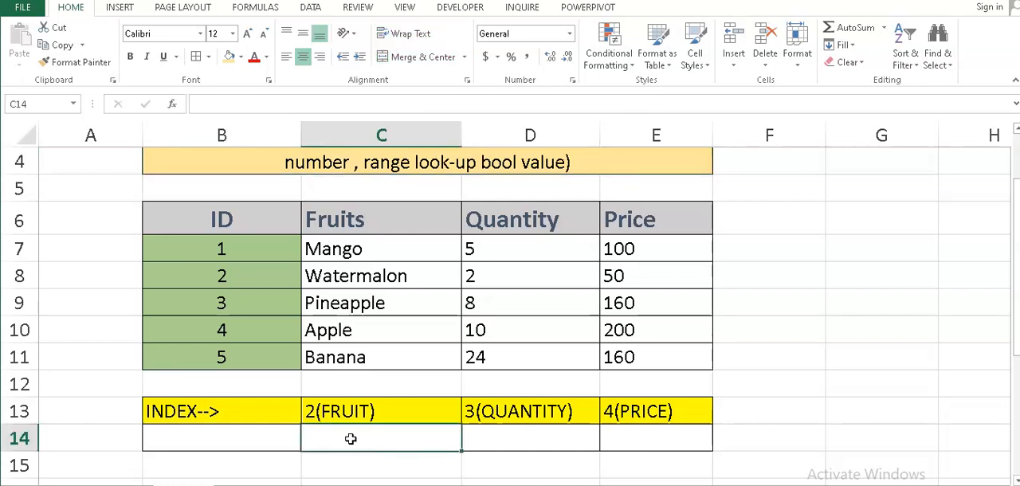
{"action": "type", "text": "=v"}
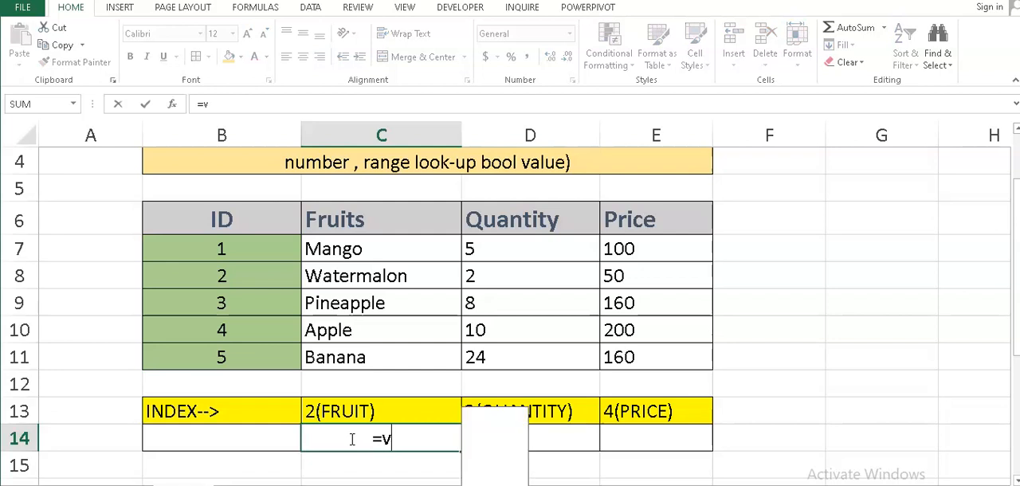
{"action": "type", "text": "lookup"}
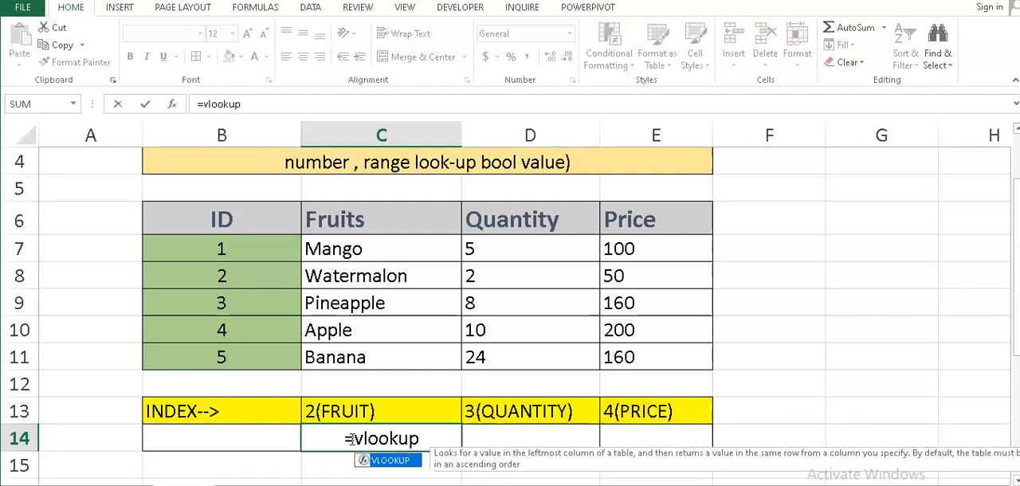
{"action": "type", "text": "("}
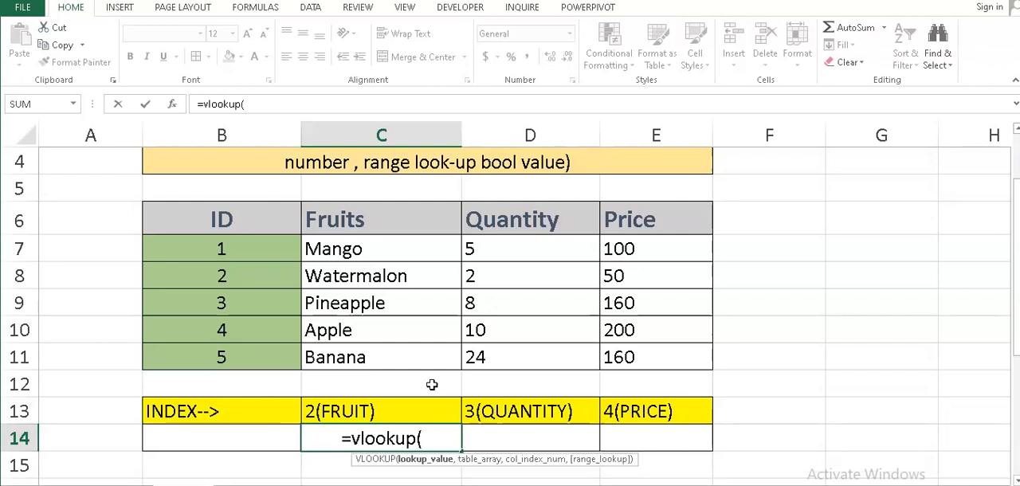
{"action": "scroll", "coordinate": [431, 385], "scroll_direction": "up", "scroll_amount": 1}
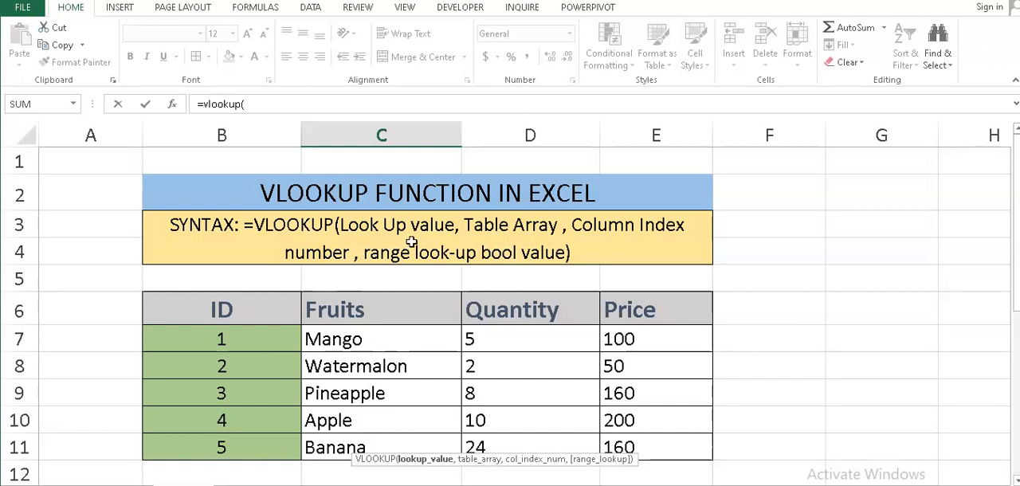
{"action": "scroll", "coordinate": [411, 241], "scroll_direction": "down", "scroll_amount": 1}
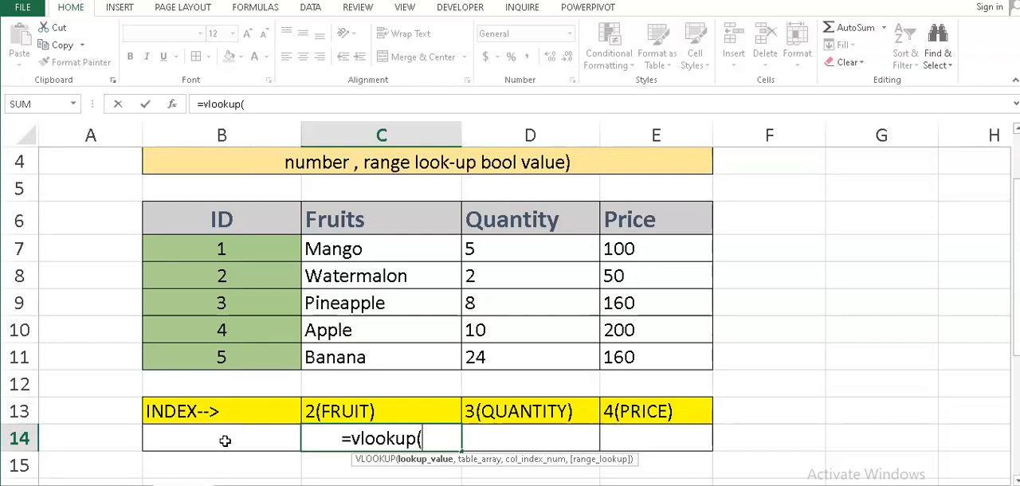
{"action": "left_click", "coordinate": [225, 440]}
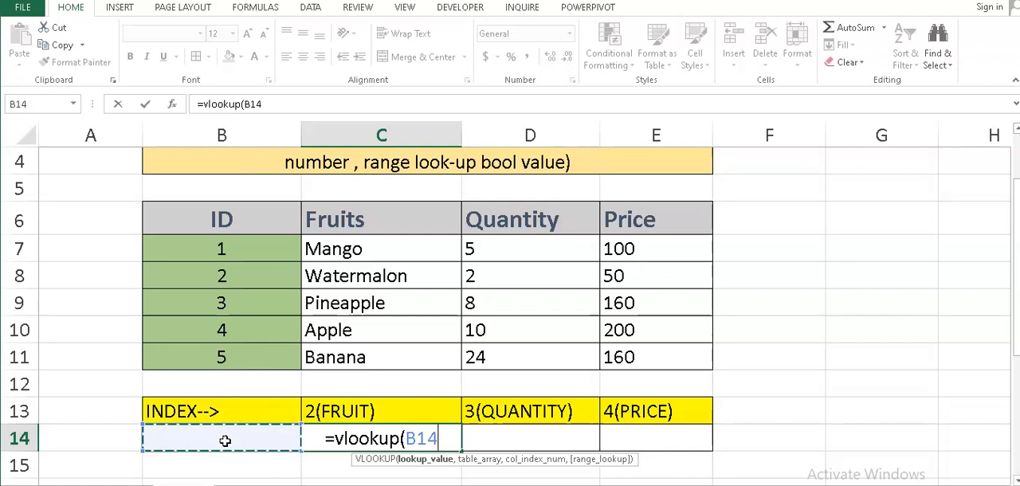
{"action": "type", "text": ","}
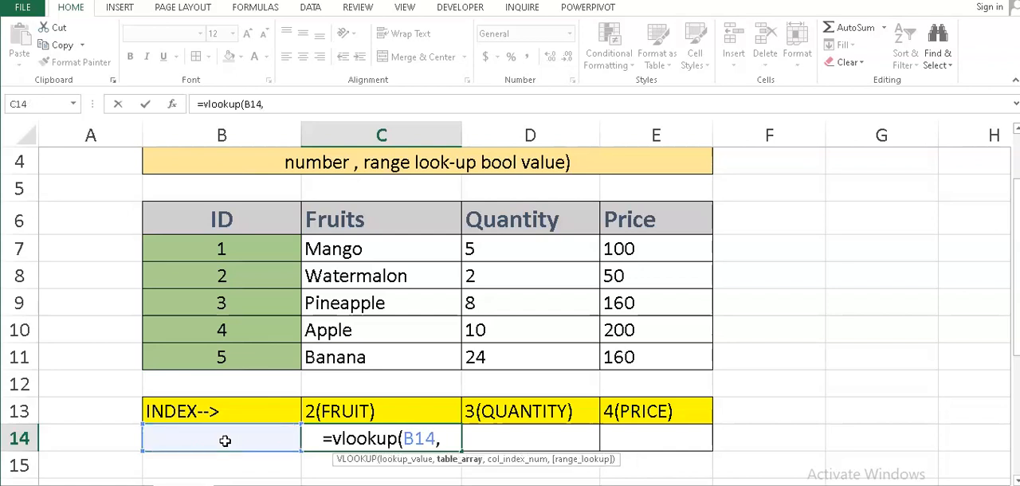
Add the fruit data range B7:E11 as the table array of the C14 VLOOKUP formula.
{"action": "scroll", "coordinate": [341, 399], "scroll_direction": "up", "scroll_amount": 1}
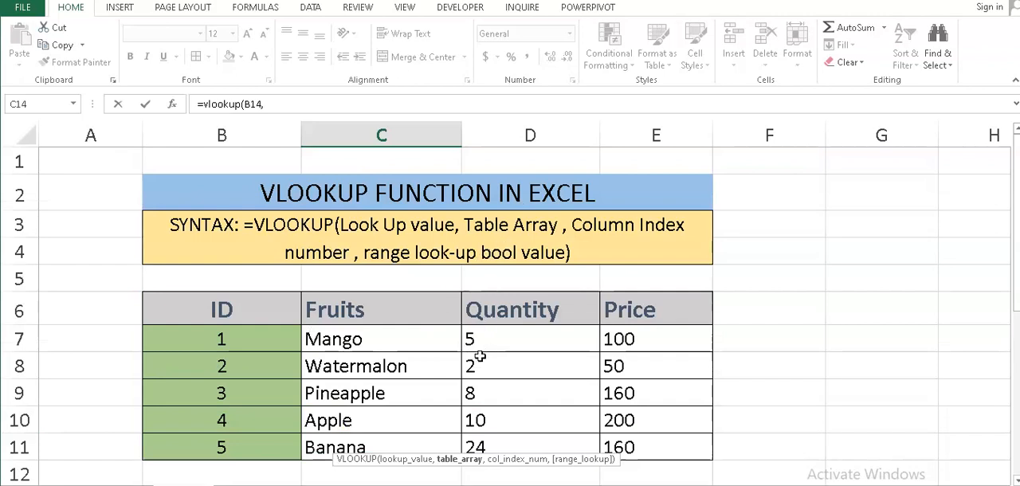
{"action": "scroll", "coordinate": [480, 359], "scroll_direction": "down", "scroll_amount": 1}
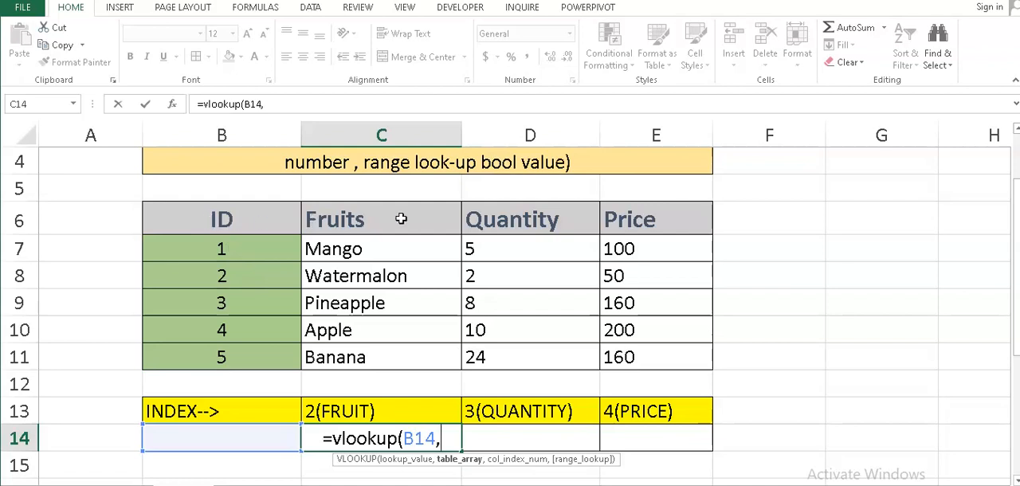
{"action": "left_click", "coordinate": [203, 250]}
{"action": "left_click_drag", "start_coordinate": [202, 251], "coordinate": [644, 358]}
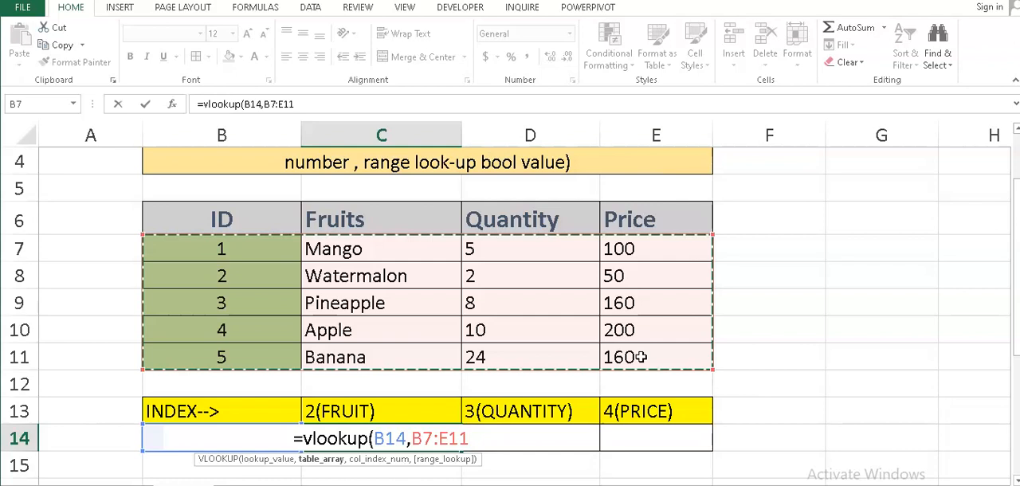
{"action": "type", "text": ","}
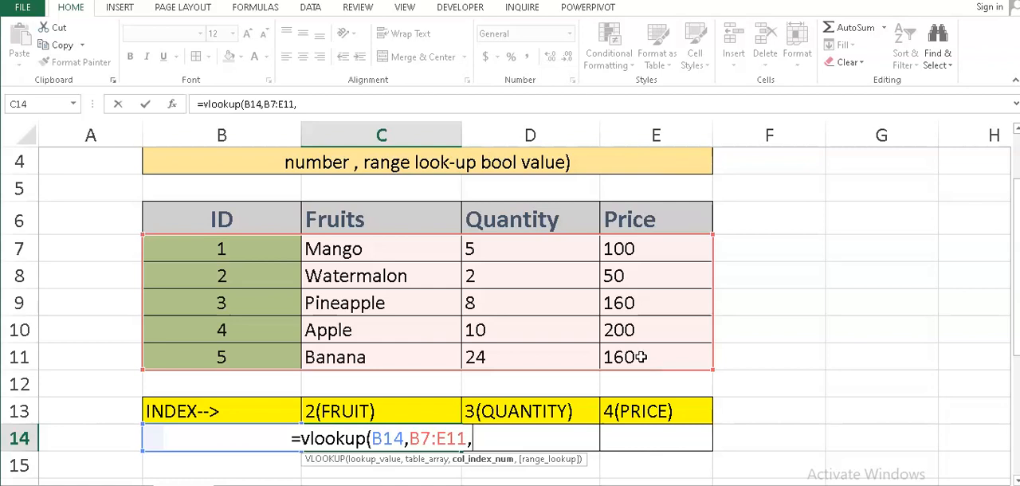
Complete the C14 formula with column index 2 and FALSE as the range lookup, and commit it.
{"action": "type", "text": "2"}
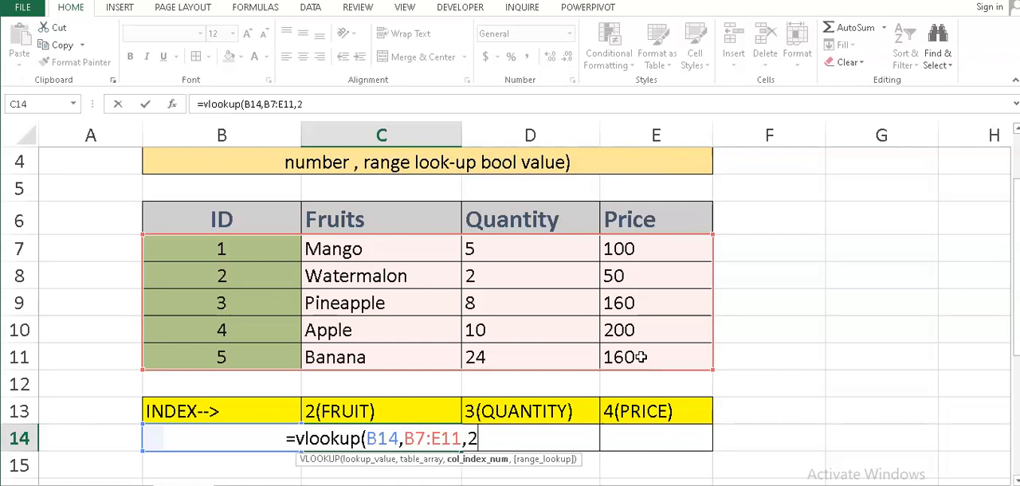
{"action": "type", "text": ","}
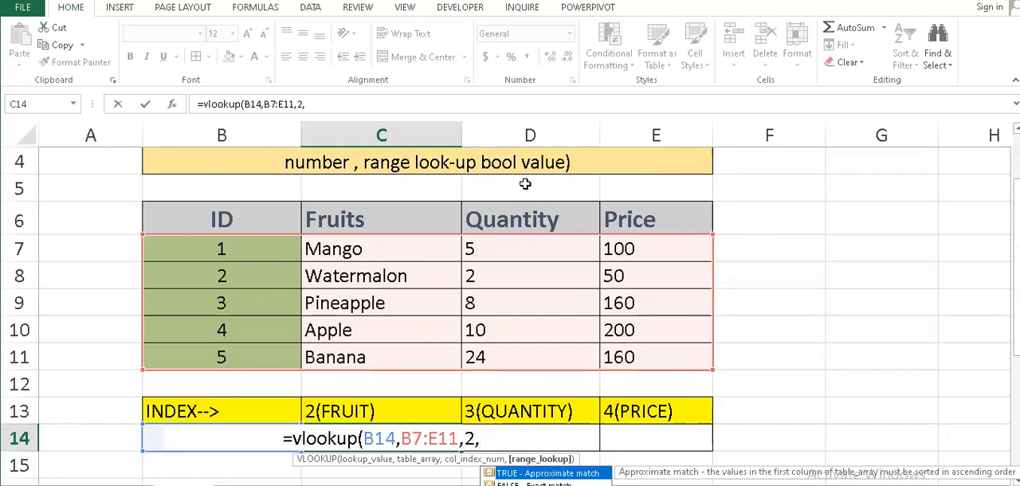
{"action": "key", "text": "Escape"}
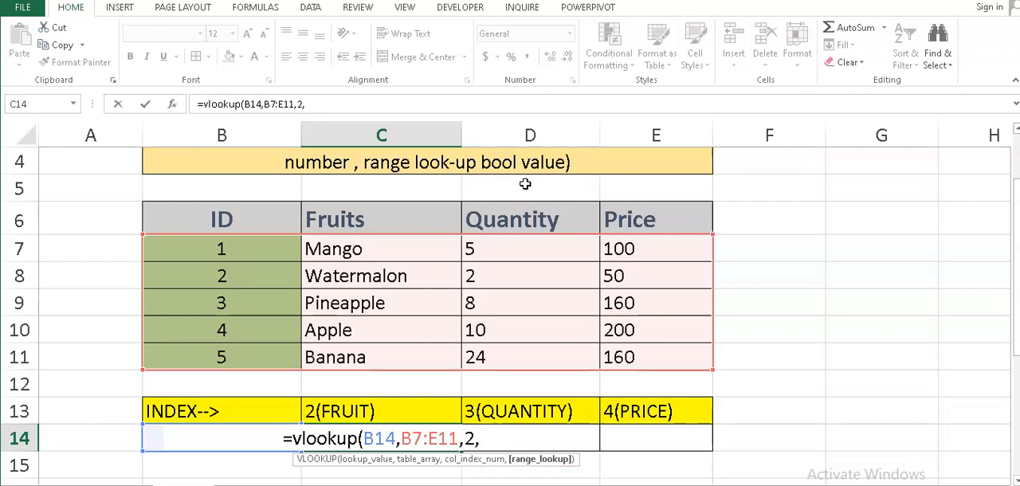
{"action": "type", "text": "FAL"}
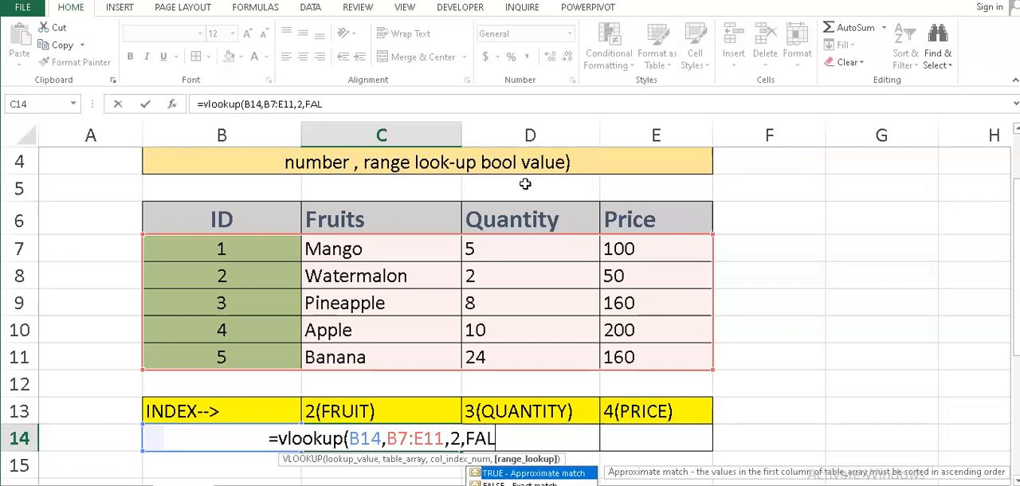
{"action": "type", "text": "SE"}
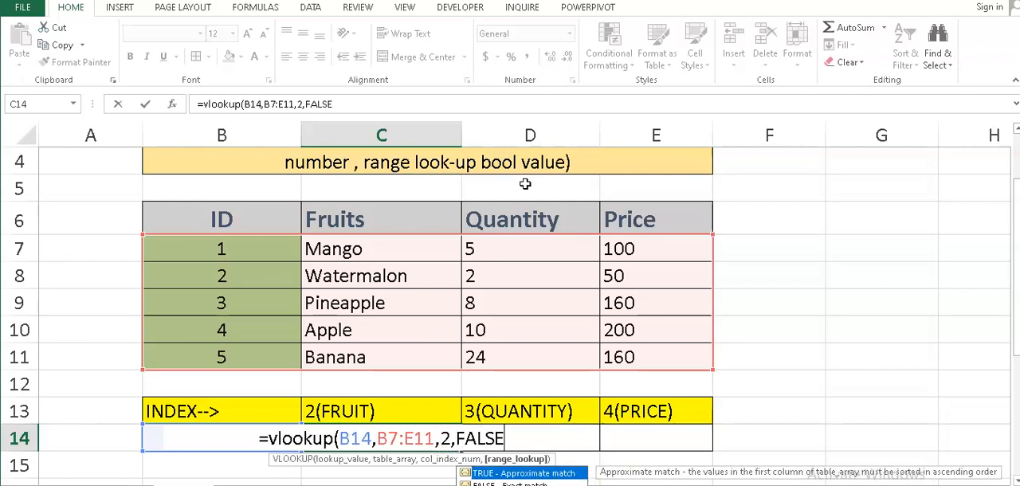
{"action": "type", "text": ")"}
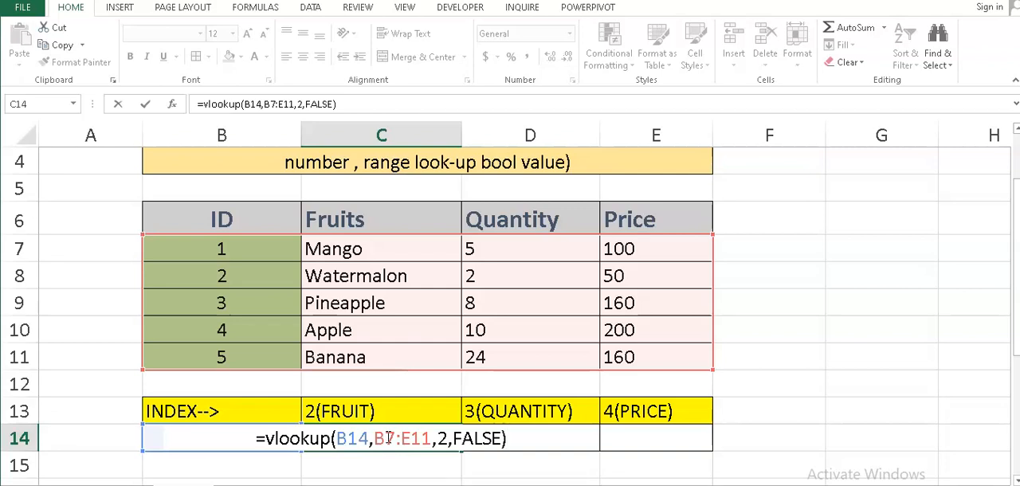
{"action": "key", "text": "Return"}
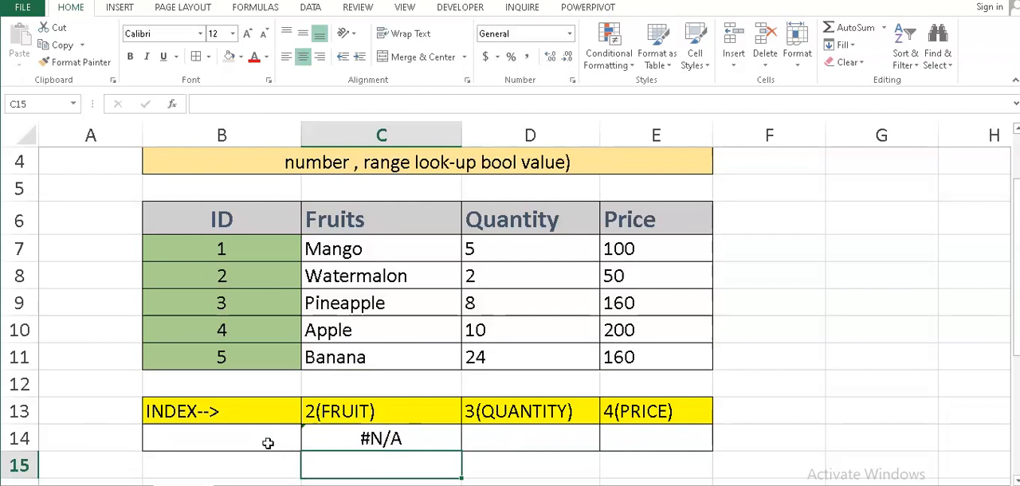
Enter 4 as the lookup ID in B14, under the INDEX heading.
{"action": "left_click", "coordinate": [240, 438]}
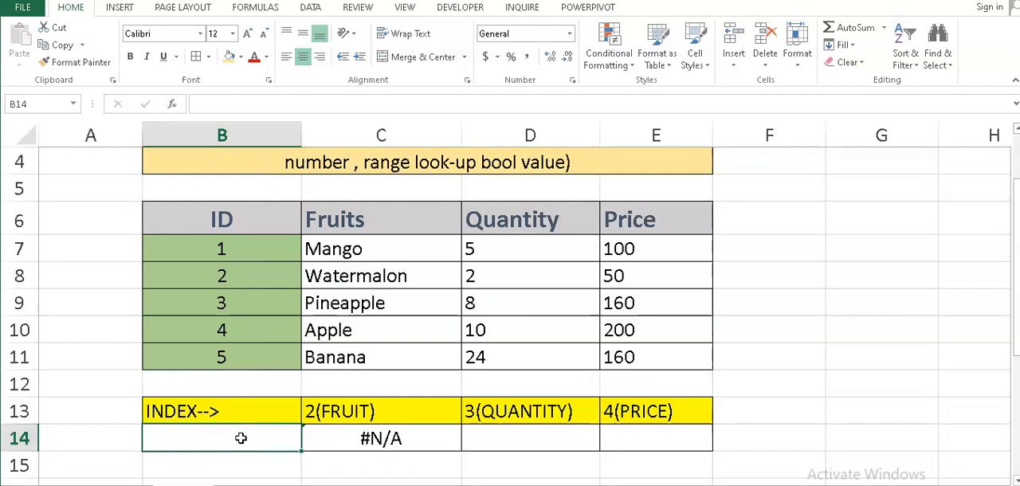
{"action": "type", "text": "4"}
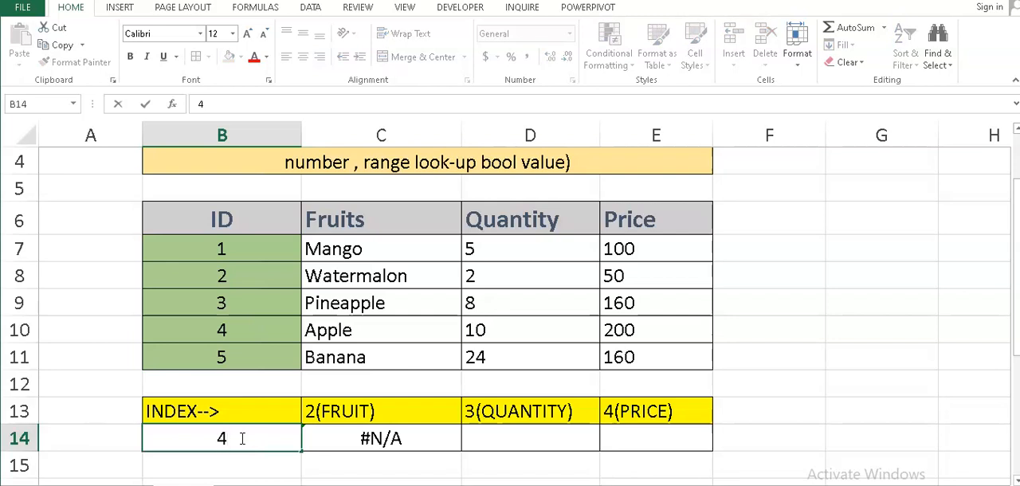
{"action": "key", "text": "Return"}
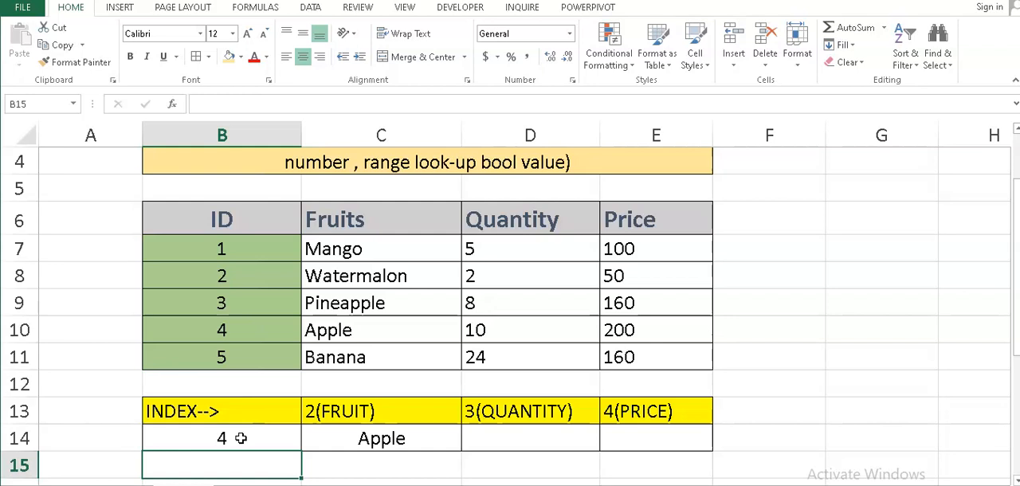
Start a VLOOKUP formula in D14, under the 3(QUANTITY) heading, with B14 as the lookup value.
{"action": "left_click", "coordinate": [240, 438]}
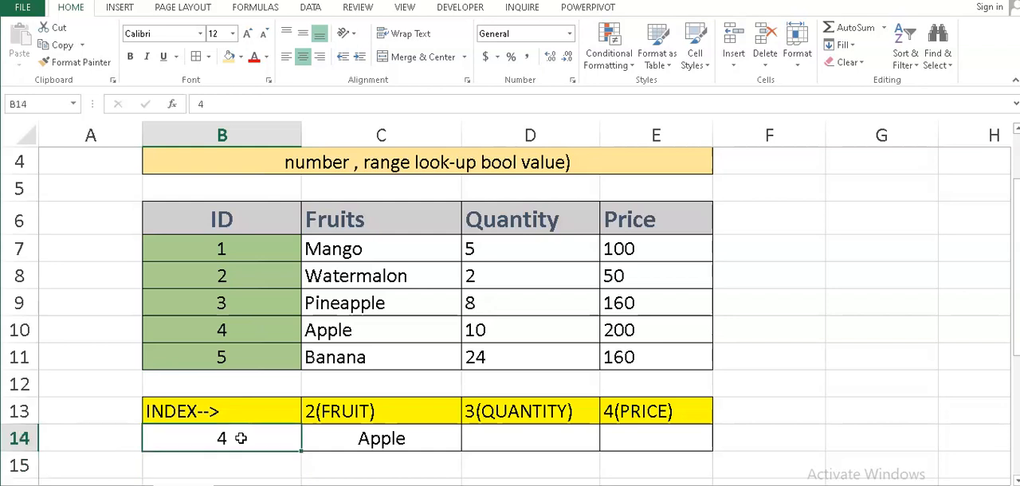
{"action": "key", "text": "Right"}
{"action": "key", "text": "Right"}
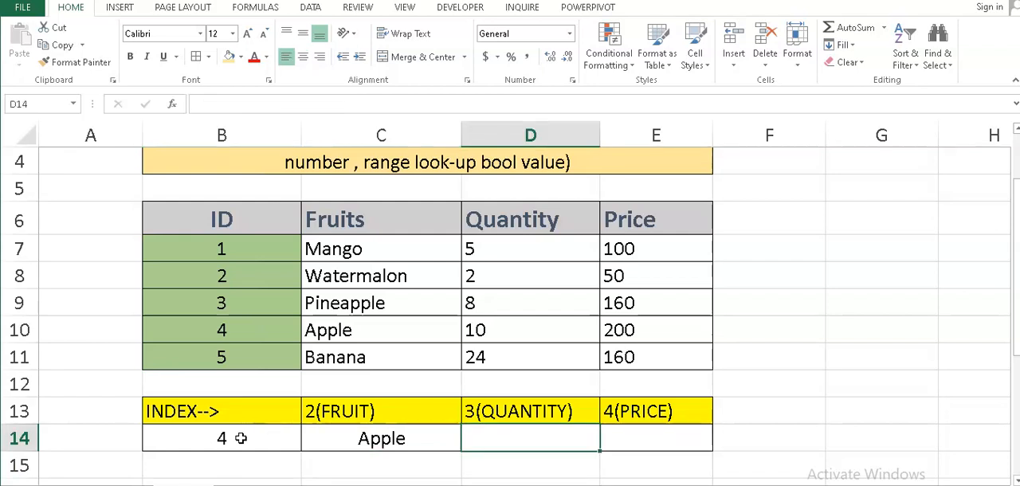
{"action": "type", "text": "="}
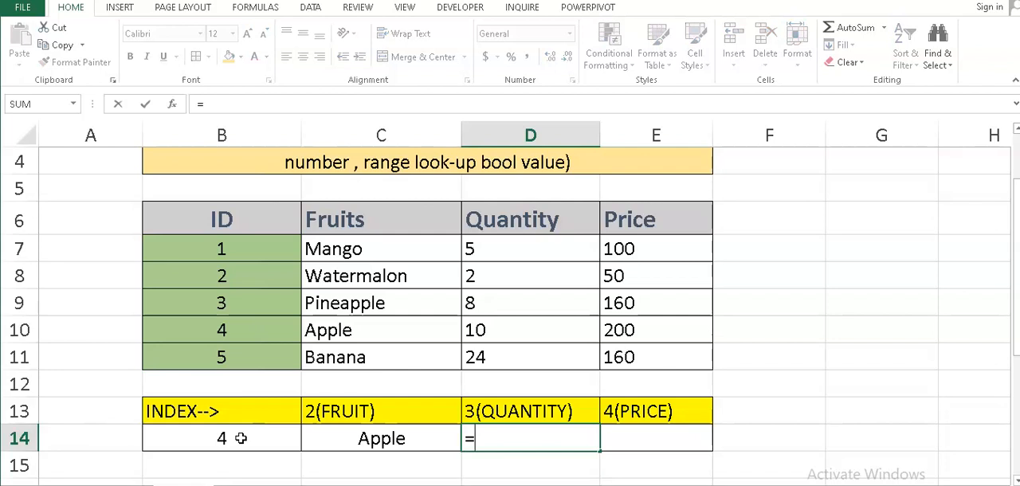
{"action": "type", "text": "VLOO"}
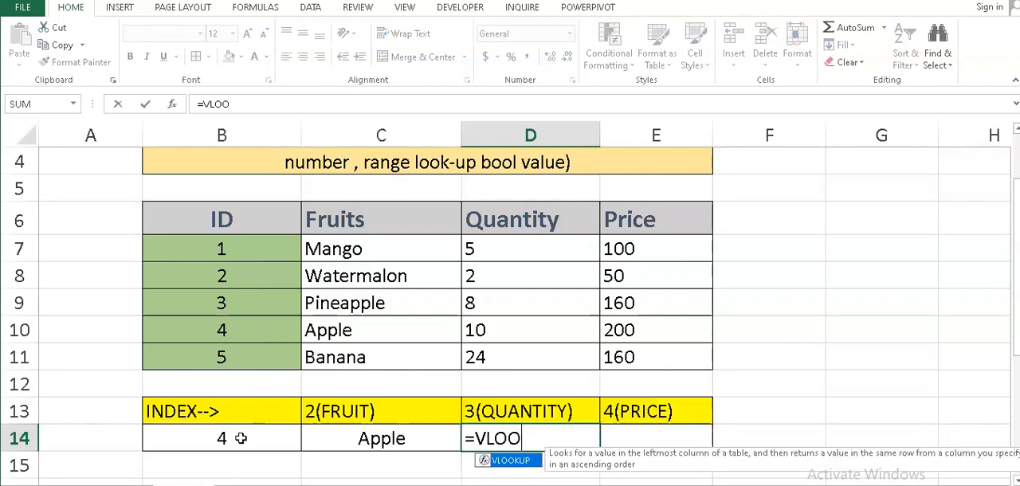
{"action": "type", "text": "KUP("}
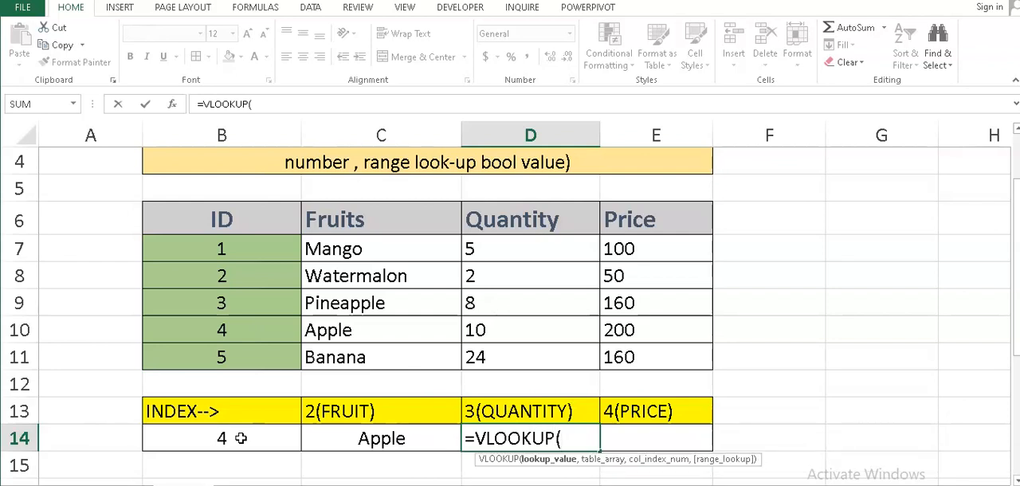
{"action": "left_click", "coordinate": [261, 442]}
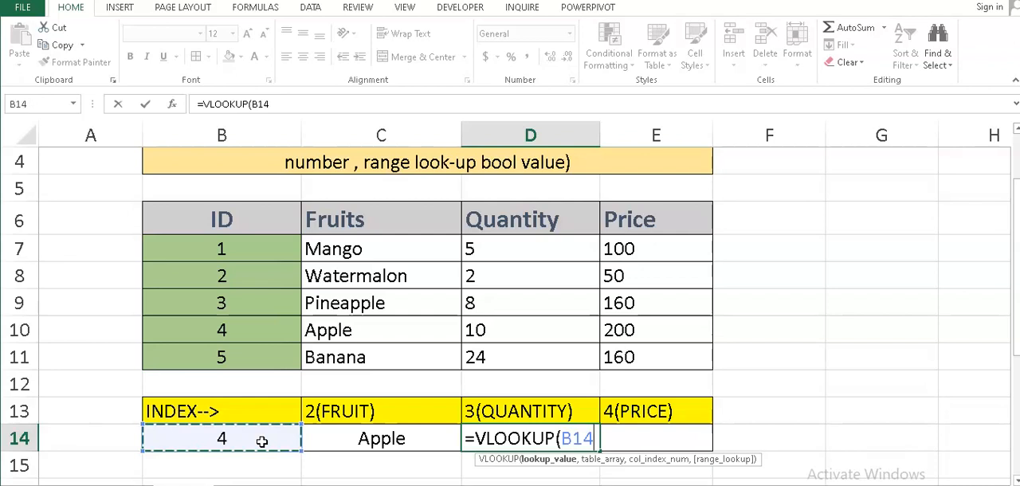
{"action": "type", "text": ","}
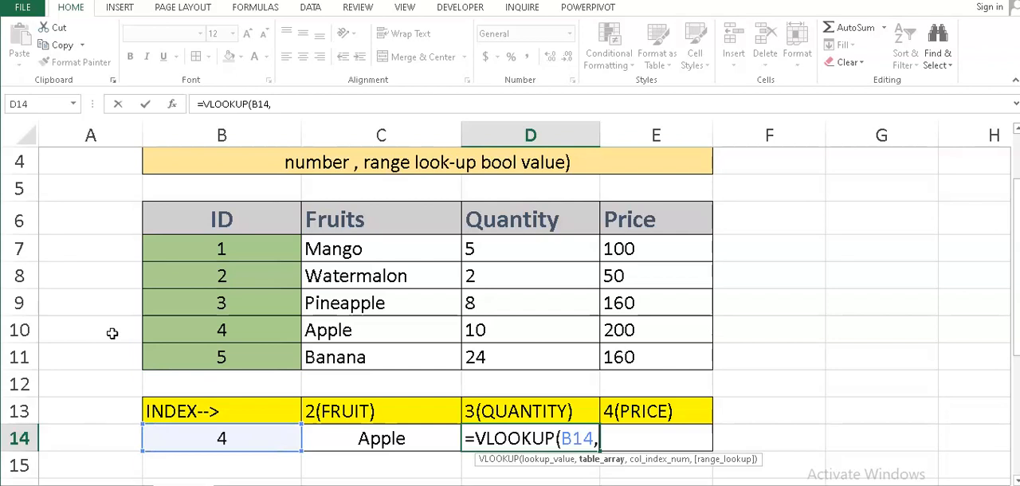
Complete the D14 VLOOKUP formula with table array B7:E11, column index 3 and FALSE for an exact match.
{"action": "left_click", "coordinate": [236, 246]}
{"action": "left_click_drag", "start_coordinate": [248, 247], "coordinate": [648, 358]}
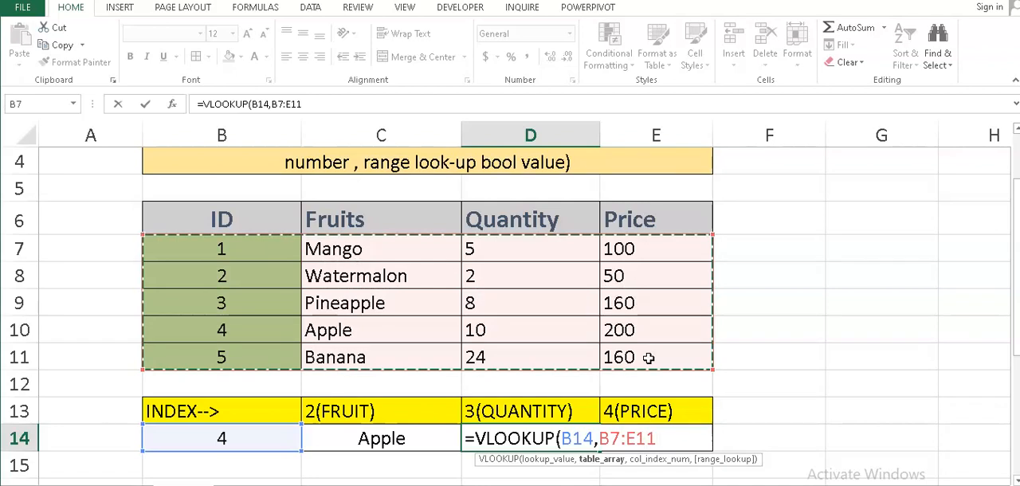
{"action": "type", "text": ","}
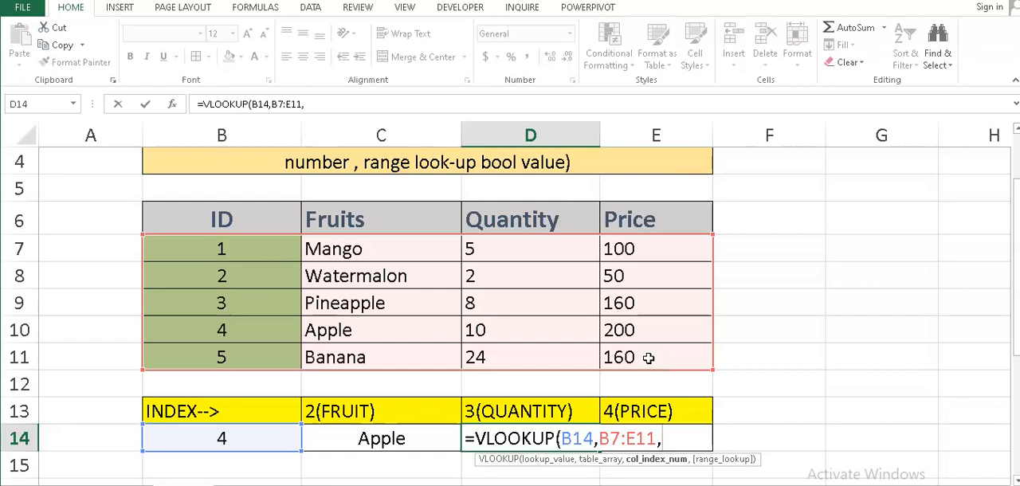
{"action": "type", "text": "3,FALSE"}
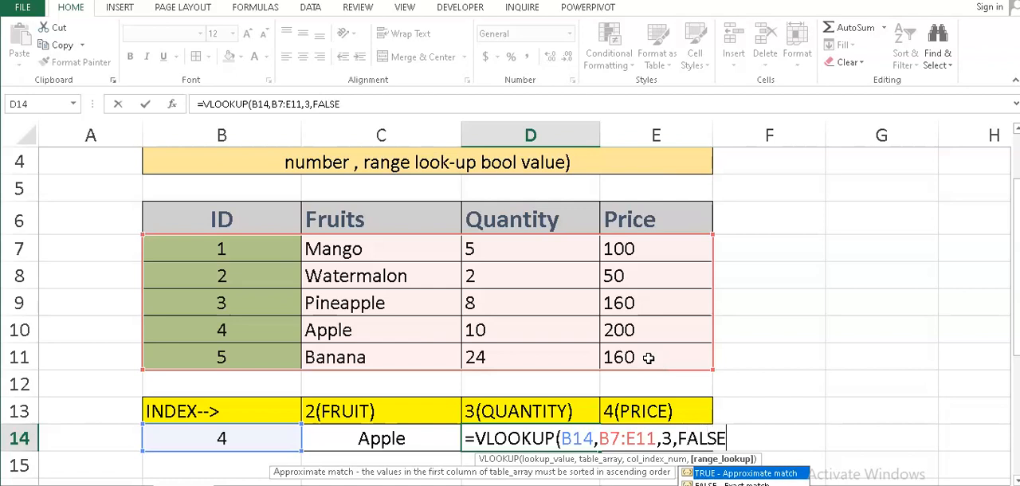
{"action": "type", "text": ")"}
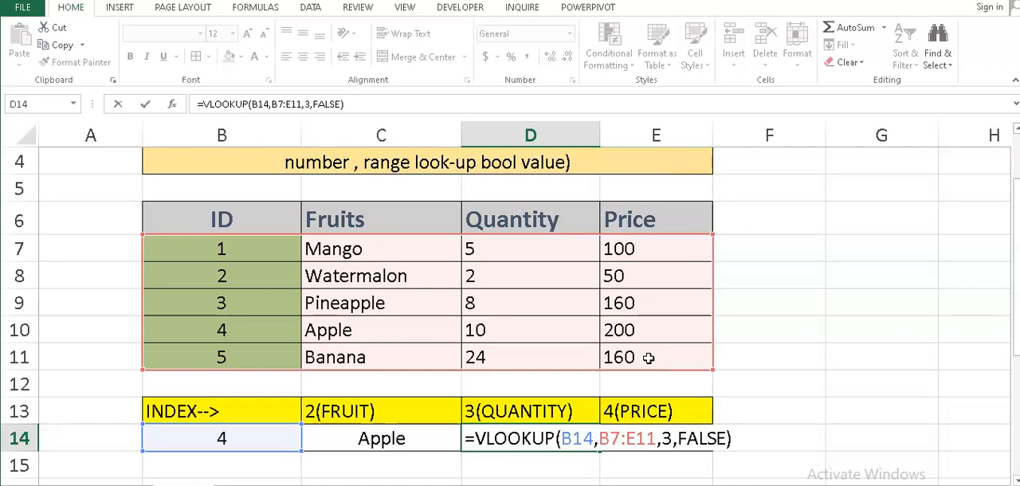
{"action": "key", "text": "Return"}
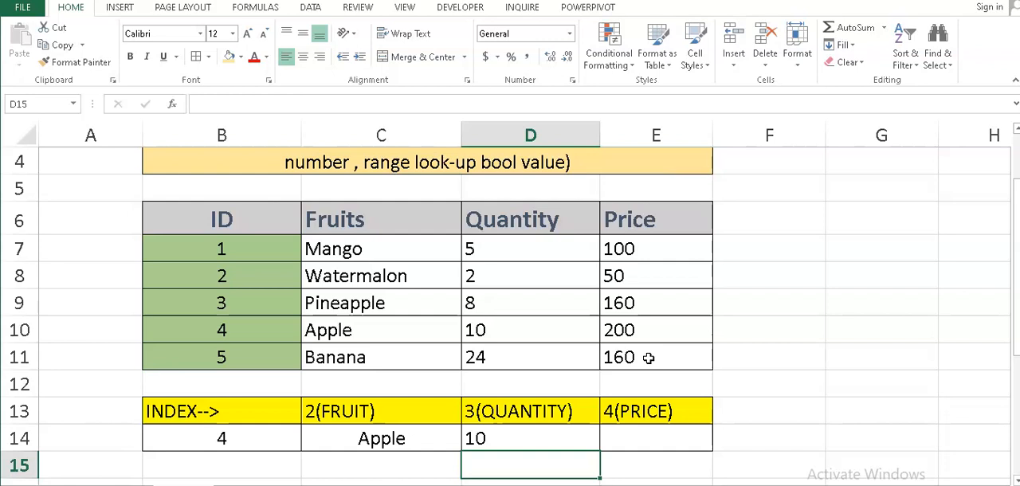
Start a VLOOKUP formula in E14, under the 4(PRICE) heading, with B14 as the lookup value.
{"action": "key", "text": "Up"}
{"action": "key", "text": "Right"}
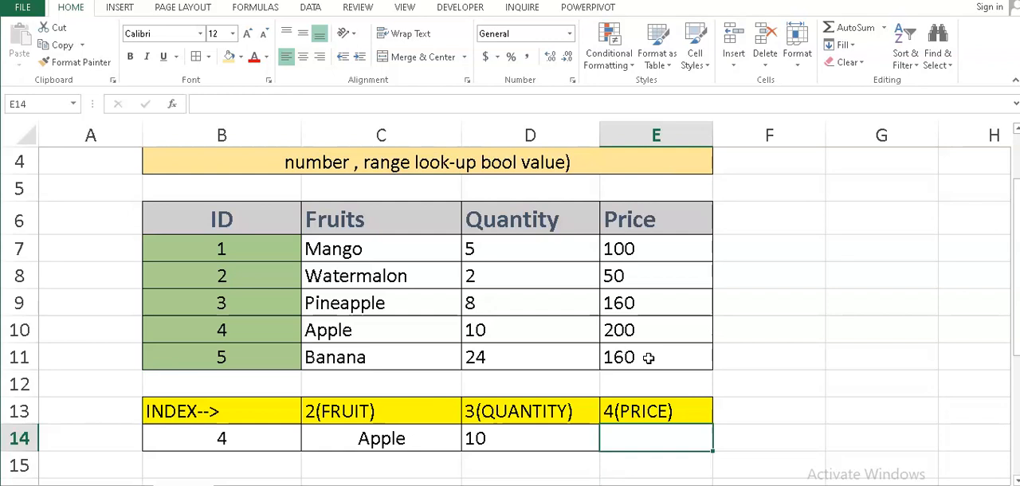
{"action": "type", "text": "=V"}
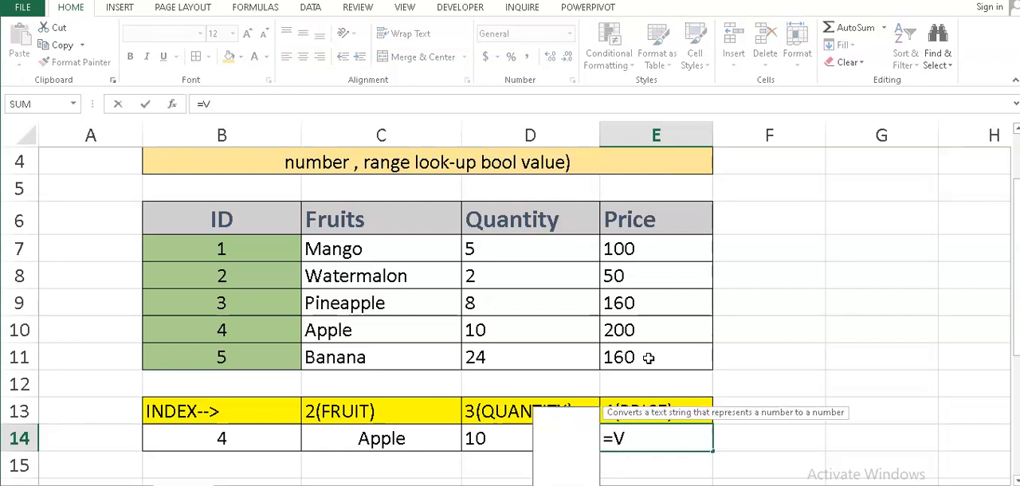
{"action": "type", "text": "LOOKUP"}
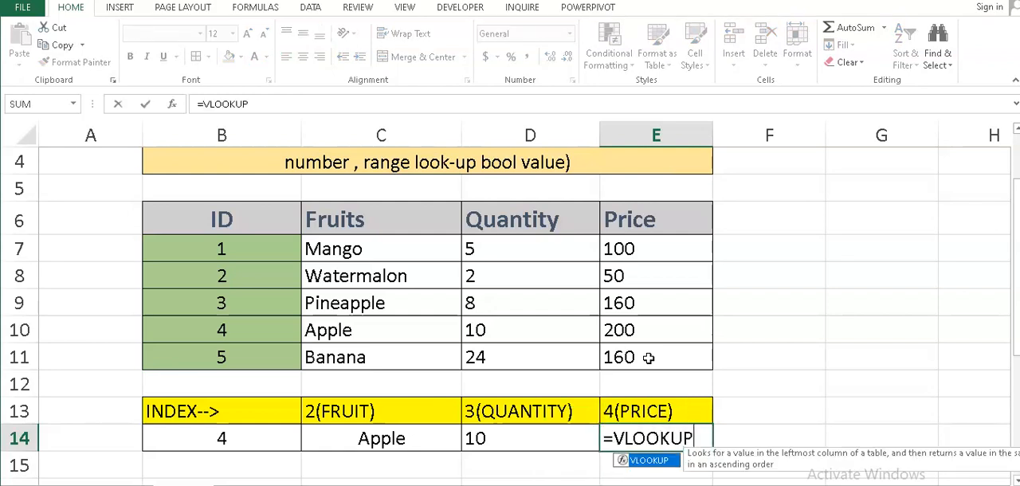
{"action": "type", "text": "("}
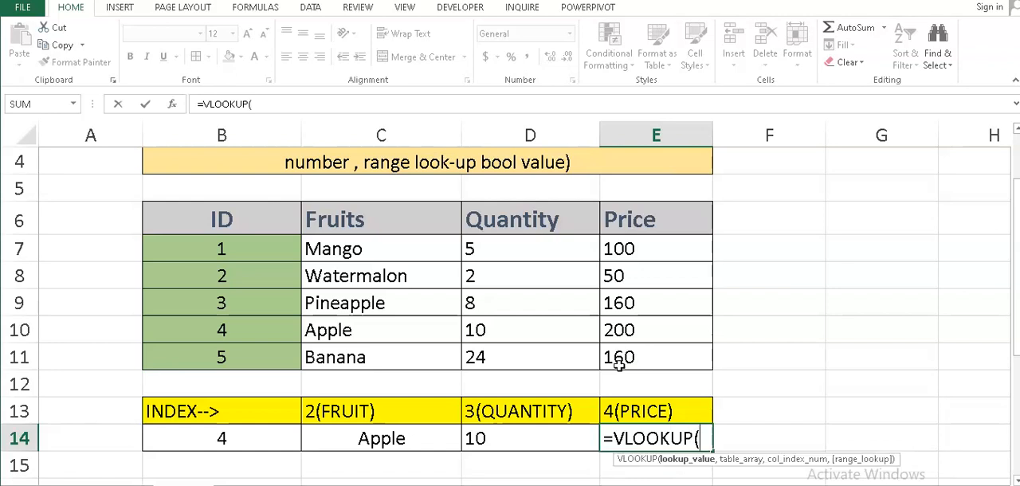
{"action": "left_click", "coordinate": [284, 445]}
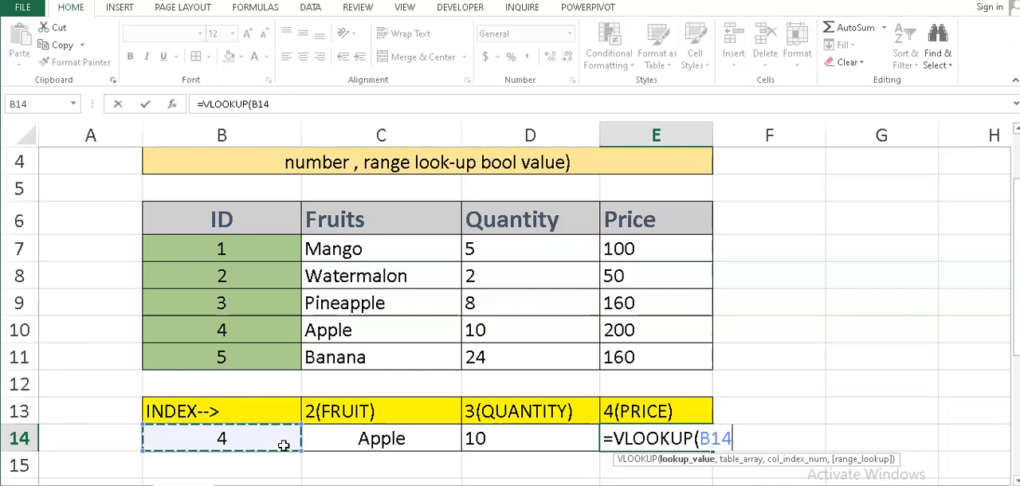
{"action": "type", "text": ","}
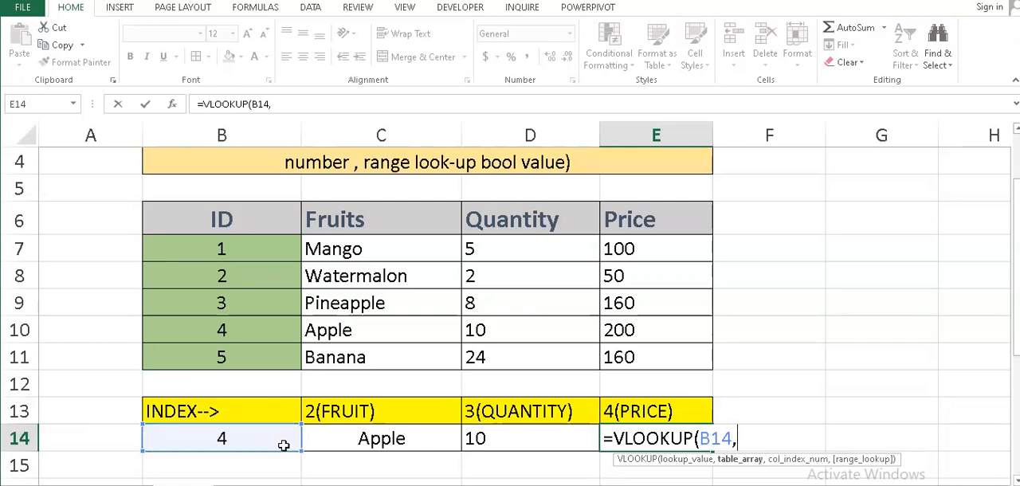
Complete the E14 VLOOKUP formula with table array B7:E11, column index 4 and FALSE for an exact match.
{"action": "left_click_drag", "start_coordinate": [235, 257], "coordinate": [658, 364]}
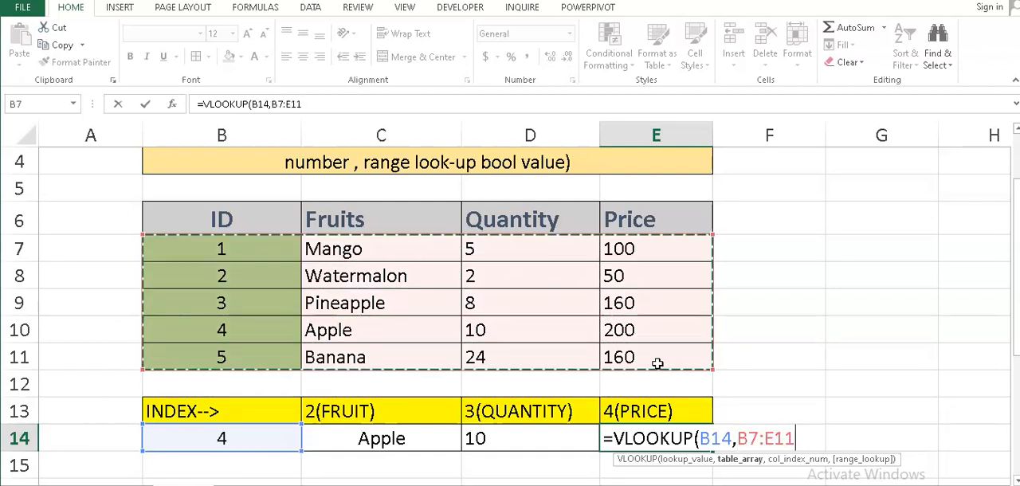
{"action": "type", "text": ","}
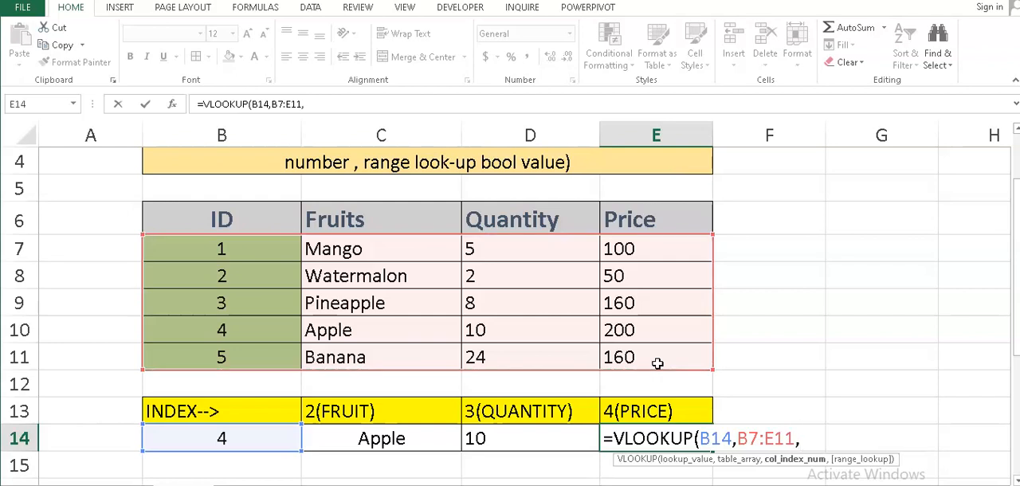
{"action": "type", "text": "4,"}
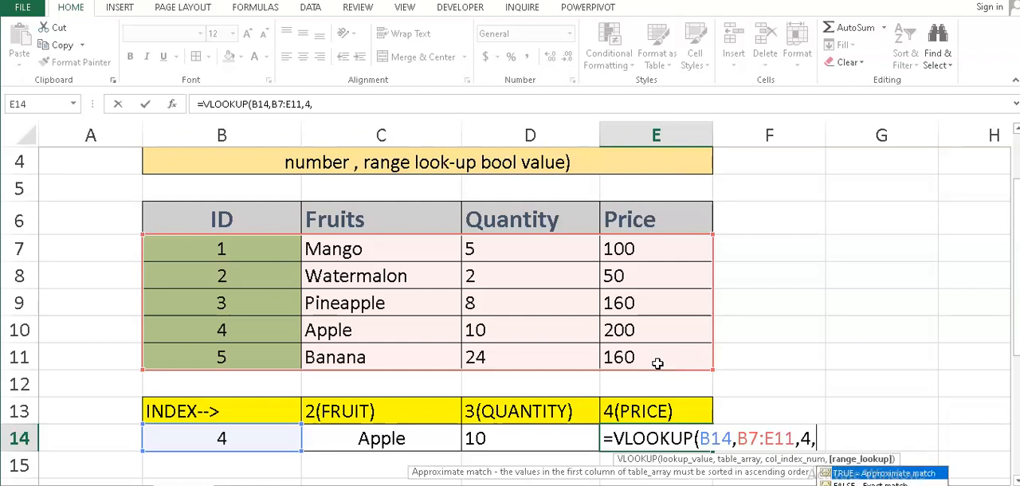
{"action": "type", "text": "FALSE"}
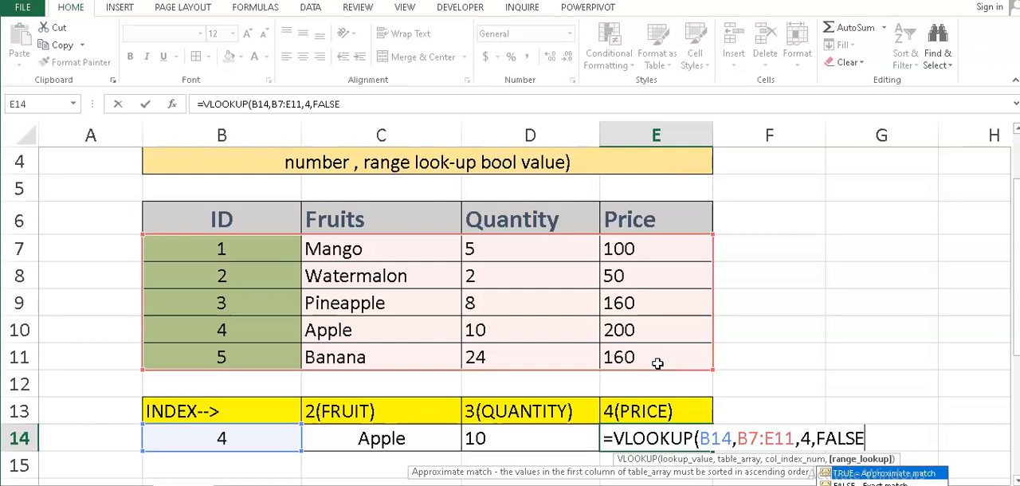
{"action": "type", "text": ")"}
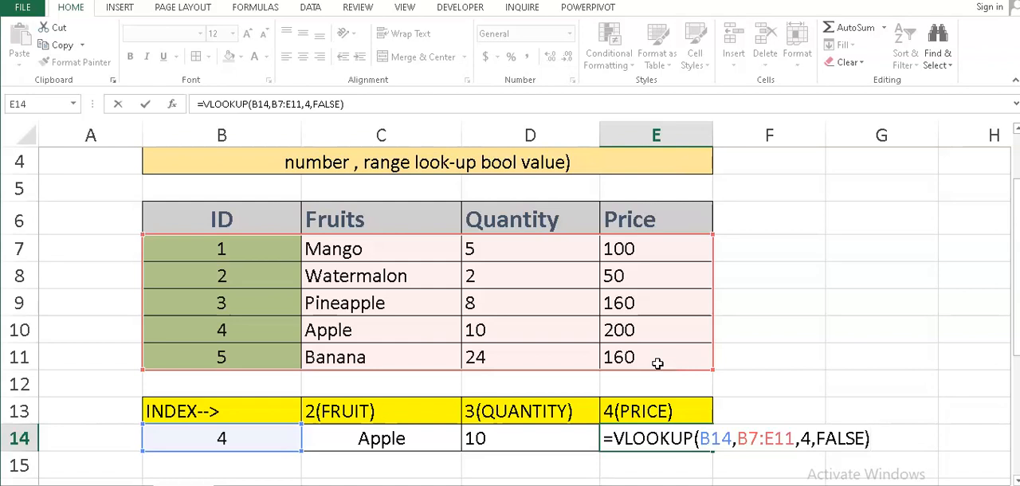
{"action": "key", "text": "Return"}
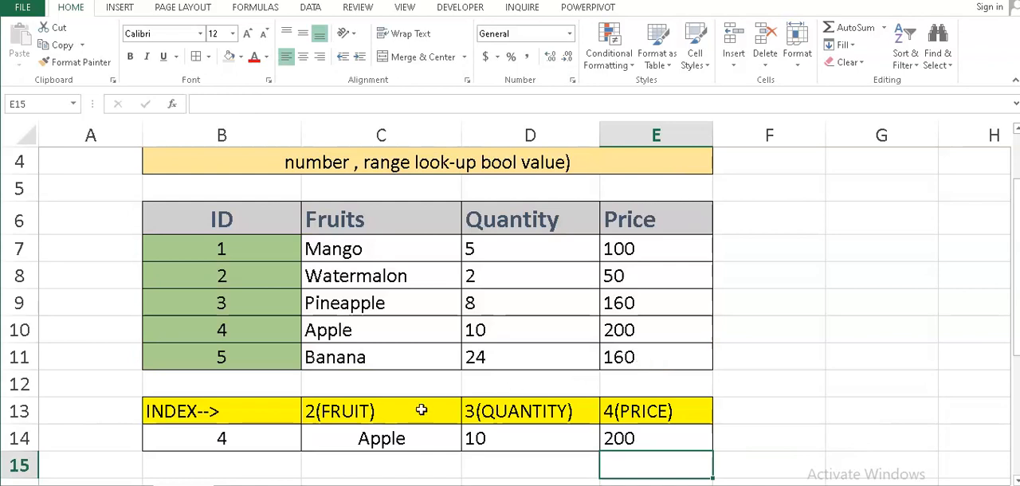
Change the lookup ID in B14, under the INDEX heading, to 1.
{"action": "left_click", "coordinate": [263, 439]}
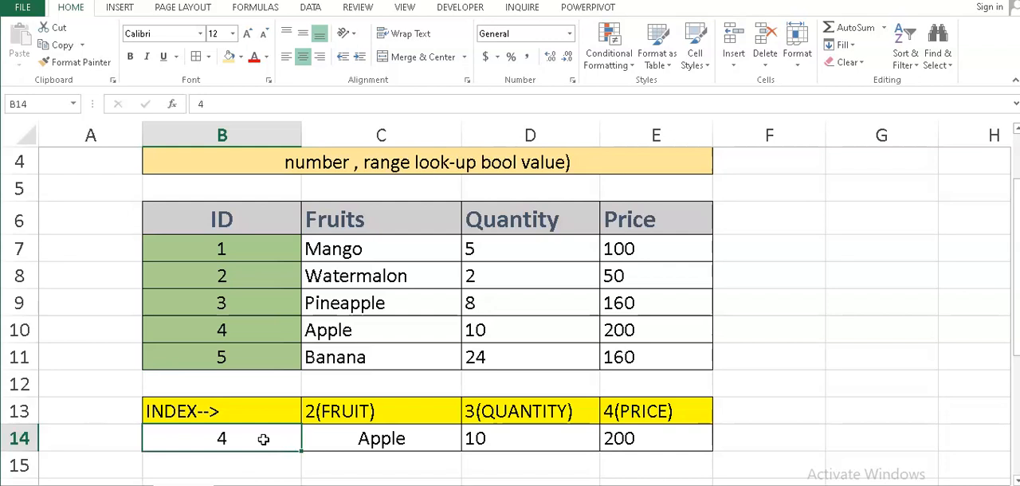
{"action": "type", "text": "1"}
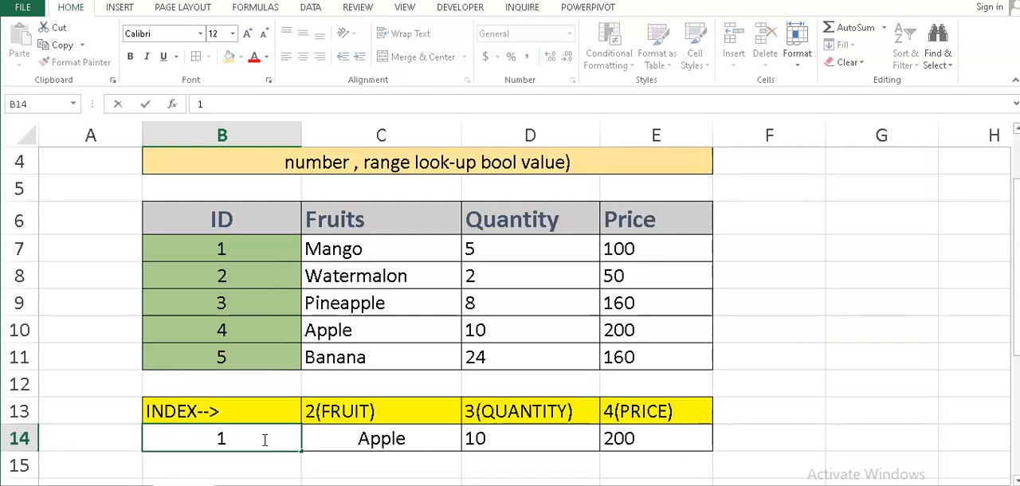
{"action": "key", "text": "Return"}
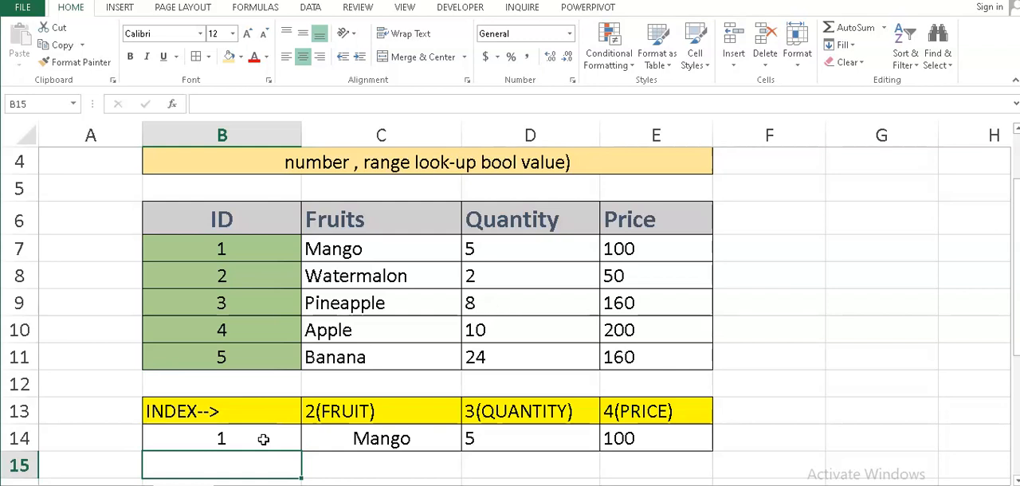
{"action": "scroll", "coordinate": [263, 439], "scroll_direction": "up", "scroll_amount": 1}
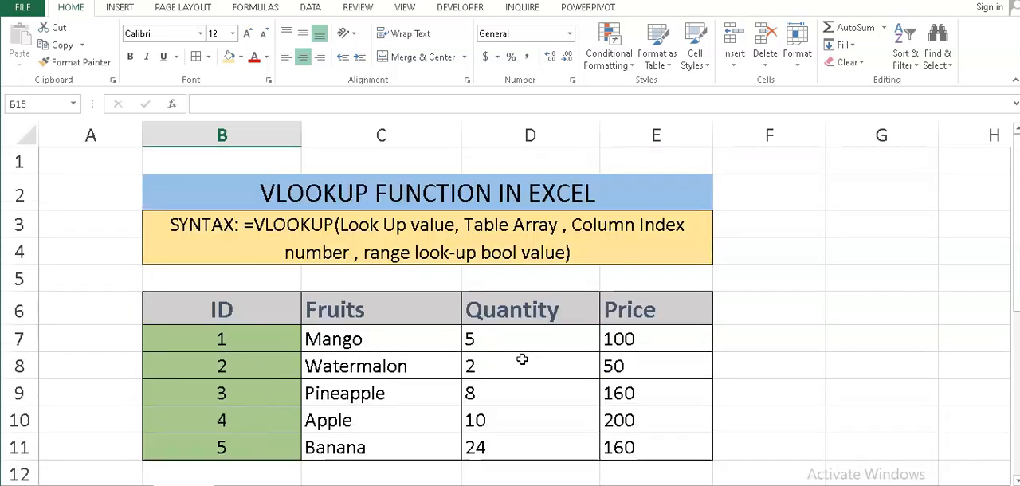